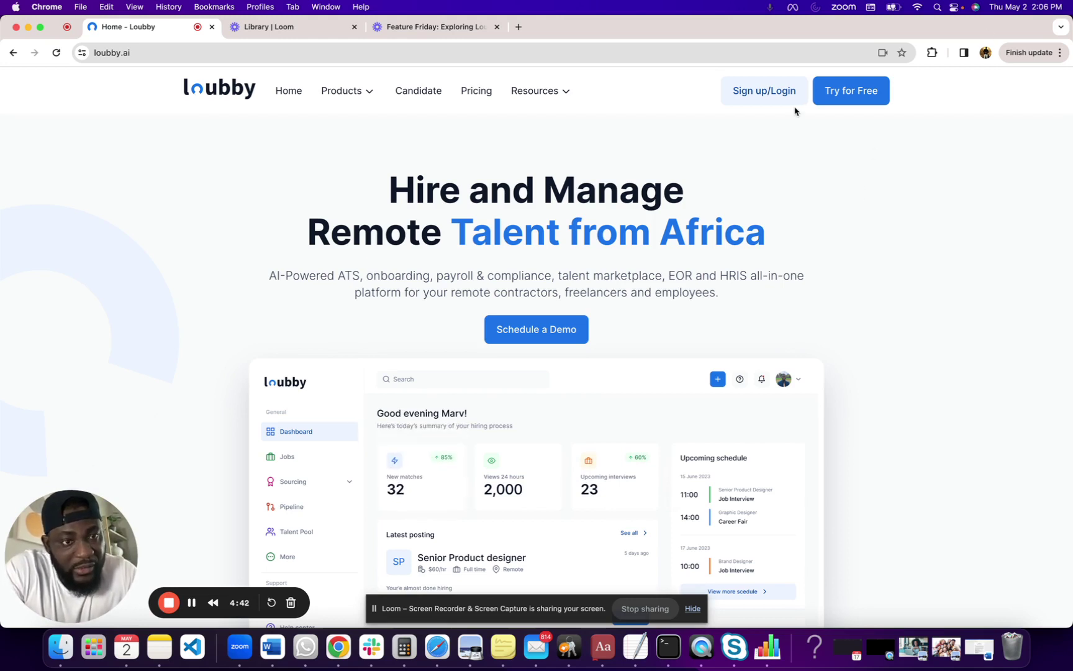
- Log in to the Loubby employer account with the autofilled email and password
click(757, 98)
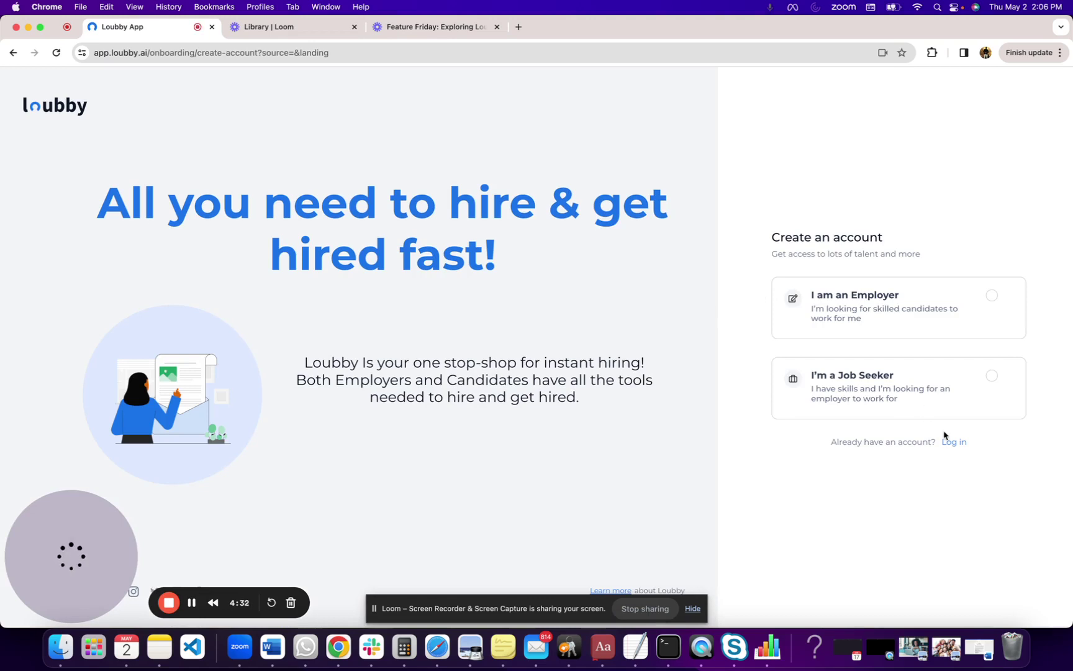
click(953, 444)
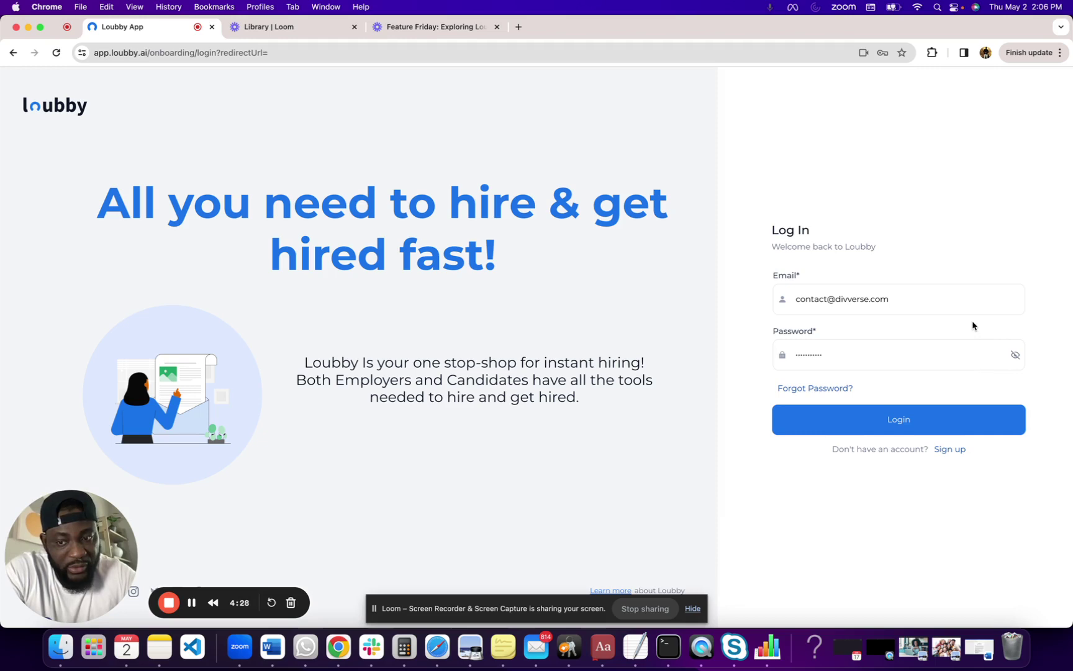
click(934, 421)
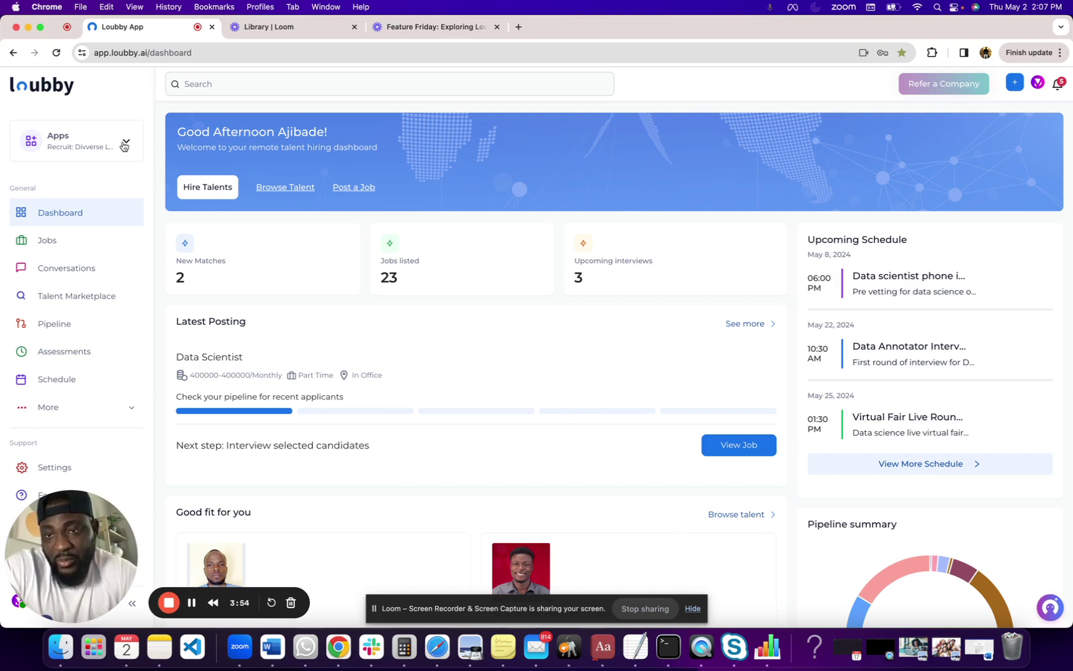
- Open the Loubby apps list and dismiss it, staying in the Recruit app
click(125, 144)
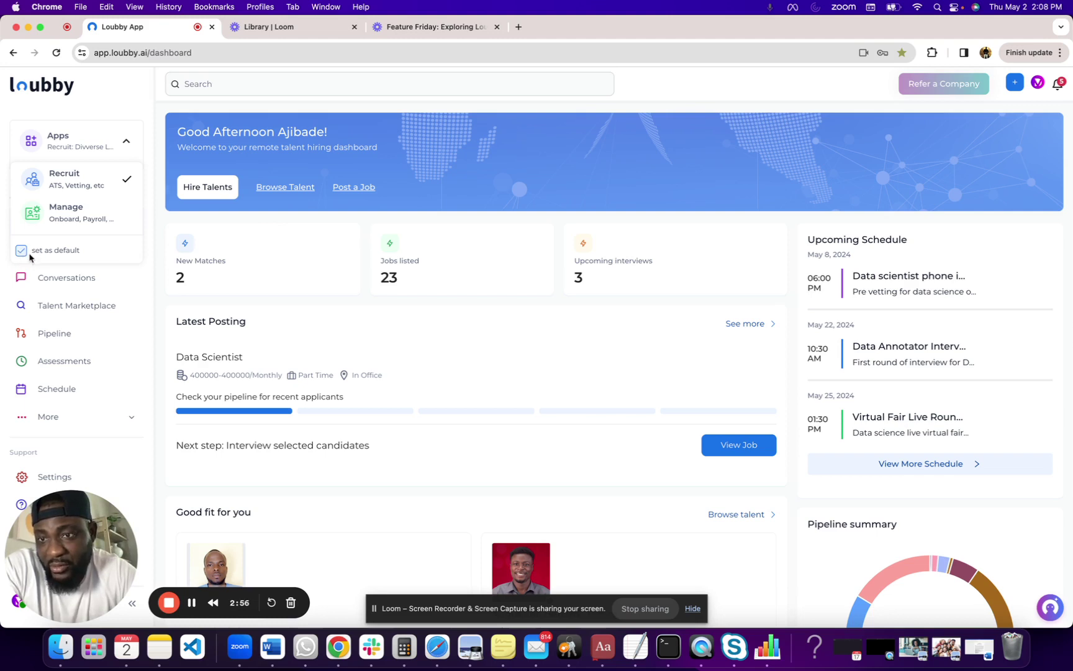
click(249, 227)
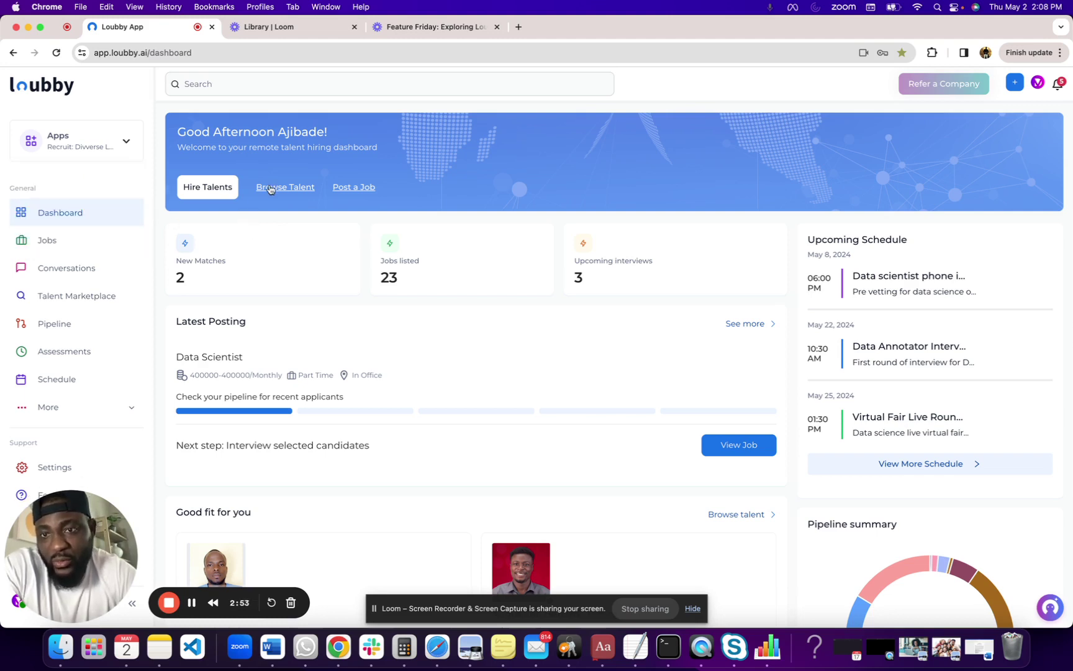
- Start Hire Talents for an existing job posting and confirm a hire was found
click(209, 190)
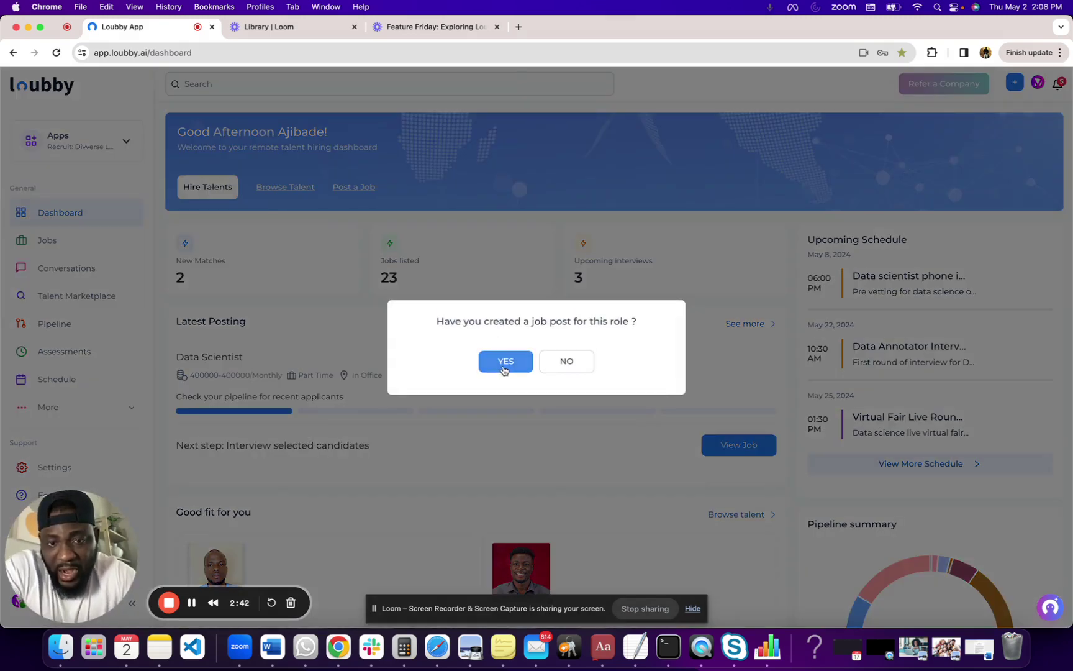
click(505, 366)
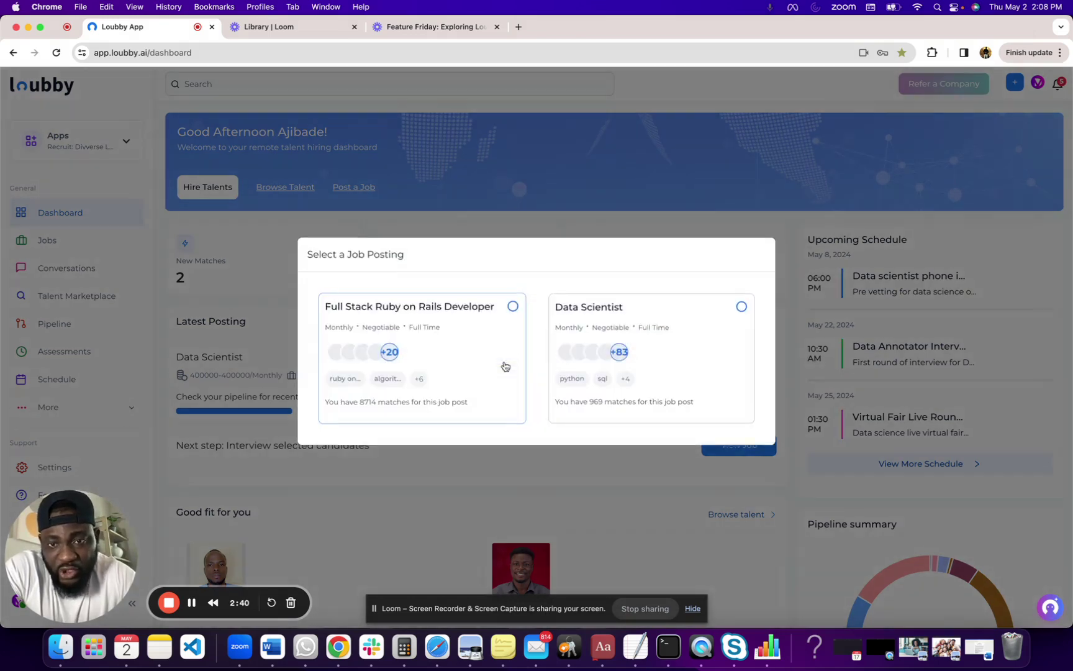
click(513, 326)
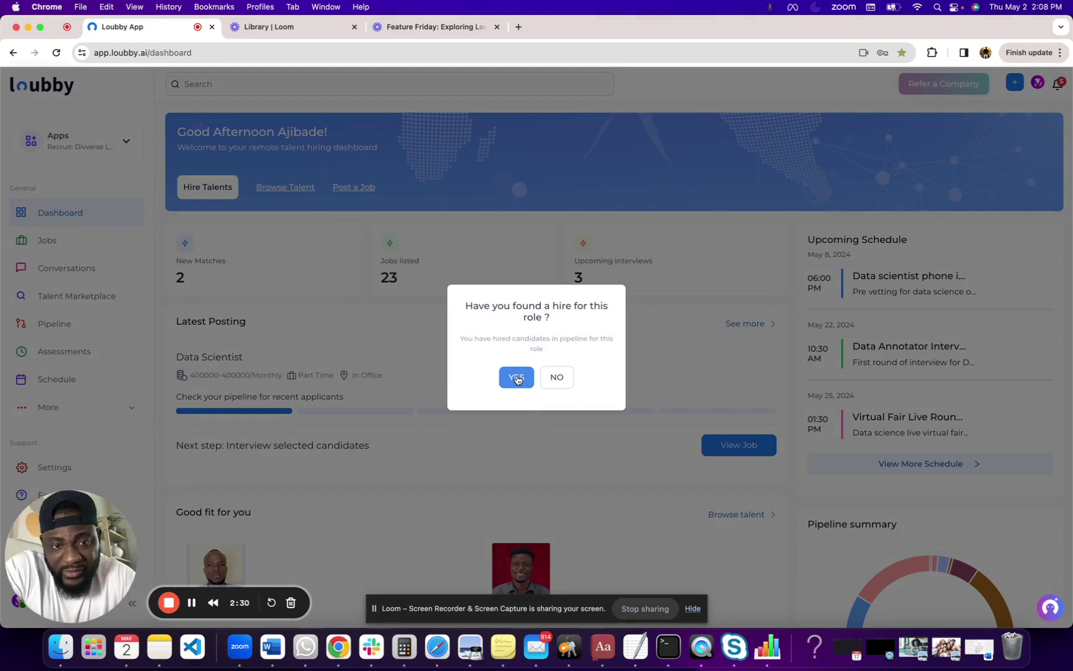
click(516, 377)
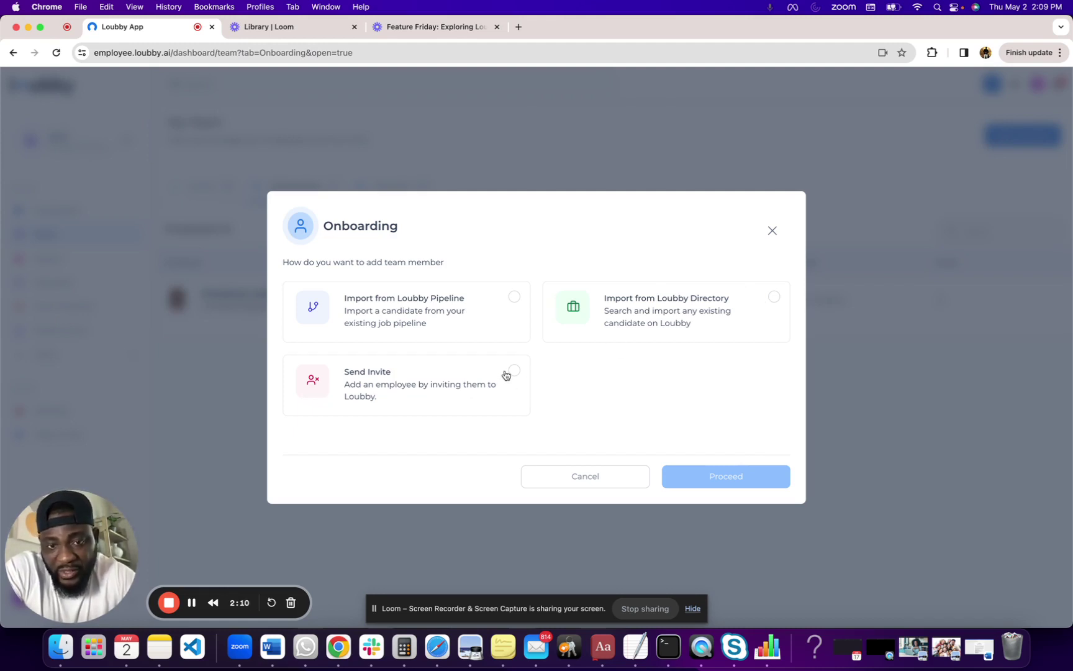
- Import a team member from the Loubby Directory by searching 'ike' and picking the talent
click(736, 290)
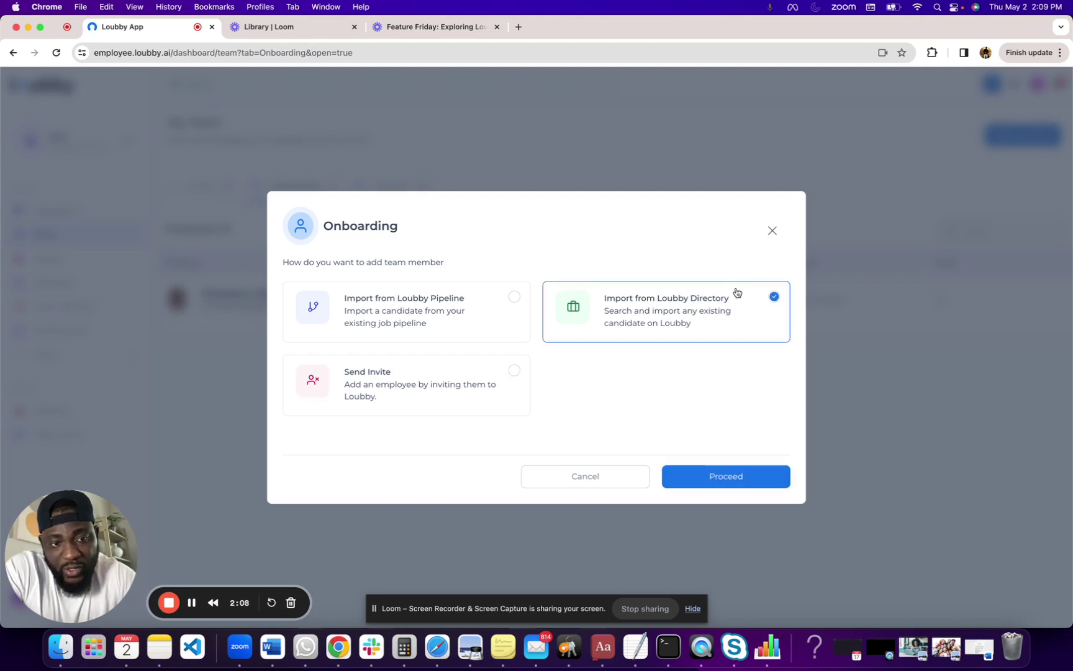
click(759, 483)
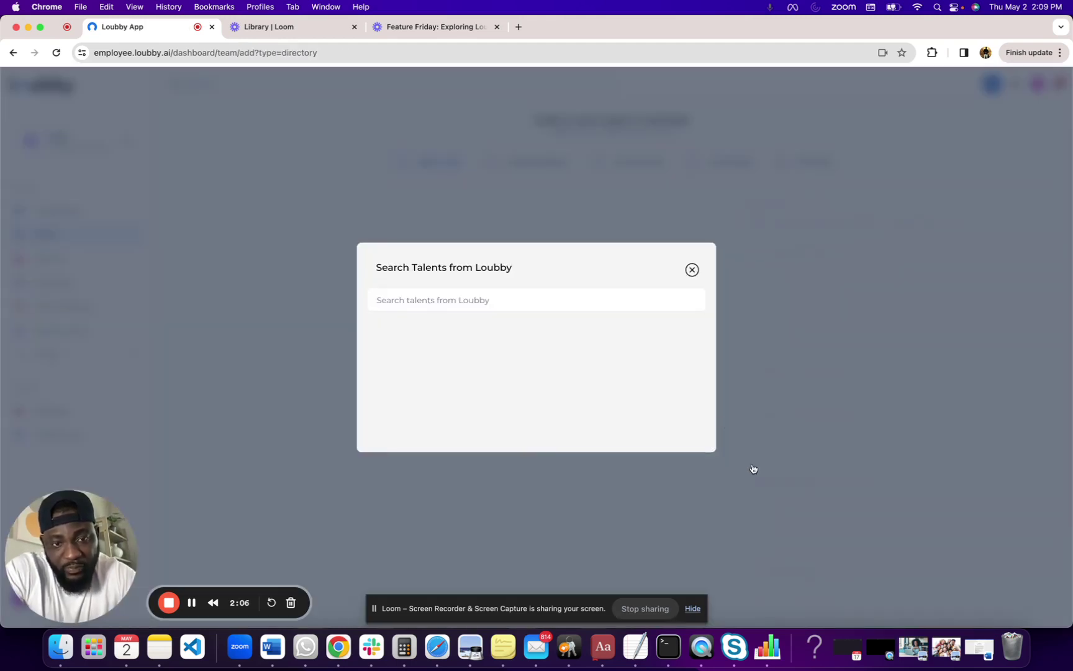
click(591, 299)
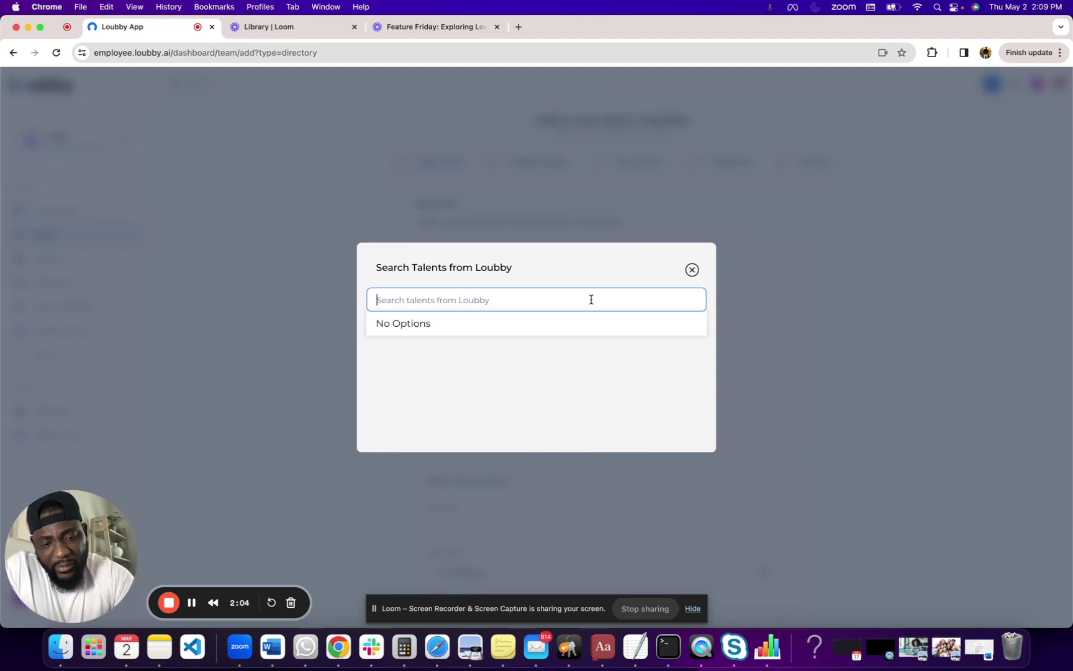
text(ike)
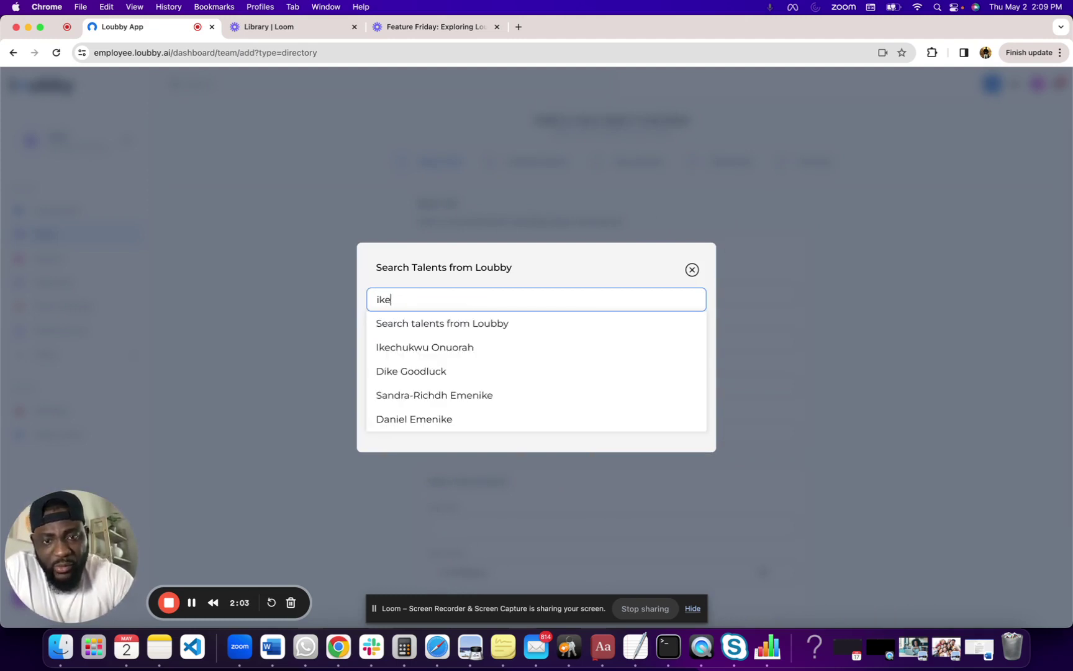
click(515, 349)
scroll(677, 232, down, 3)
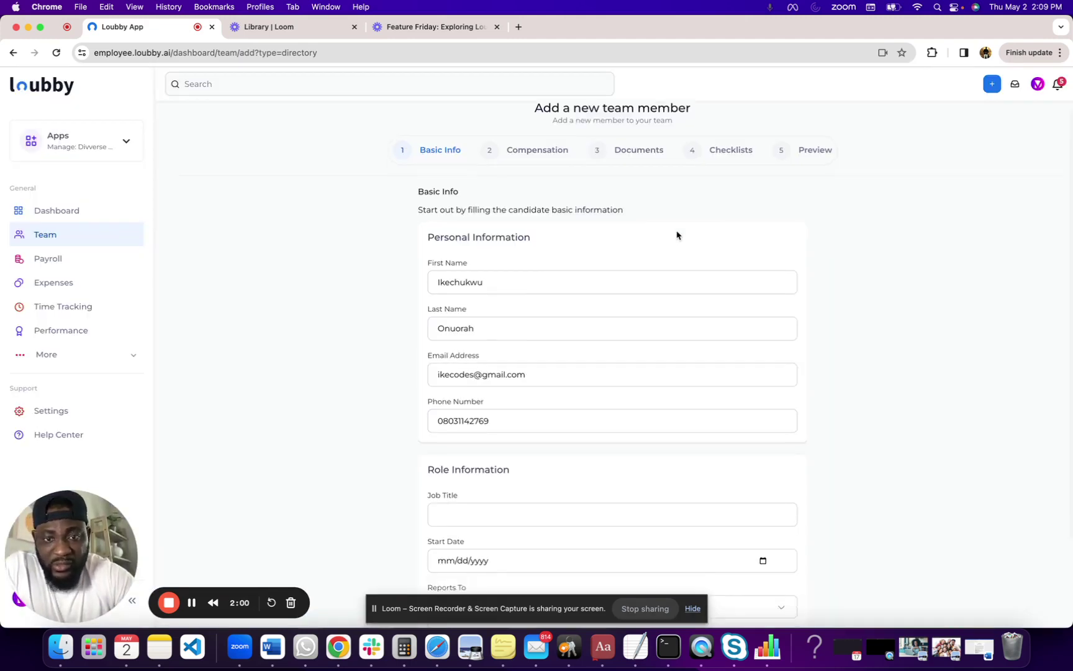
scroll(677, 235, up, 3)
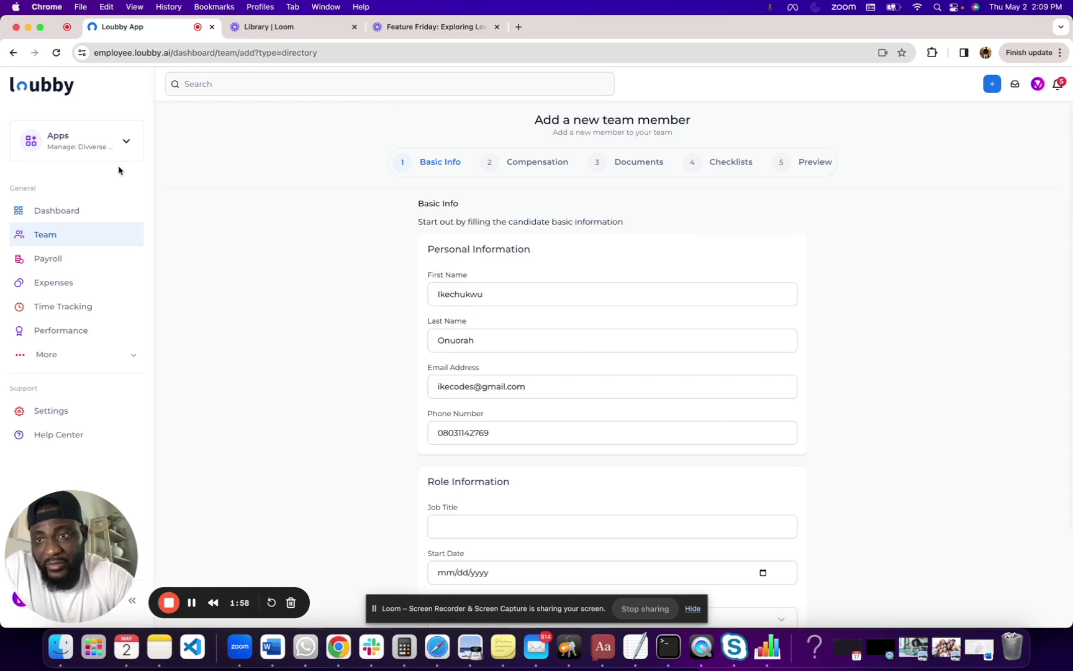
- Switch the Apps selector back to Recruit
click(110, 138)
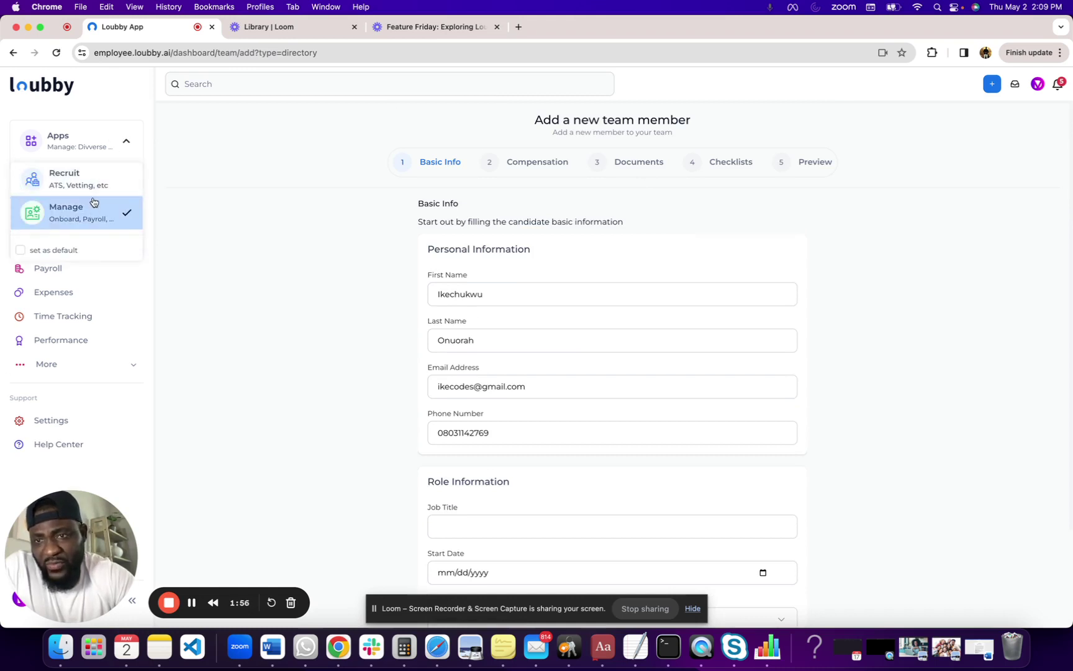
click(96, 185)
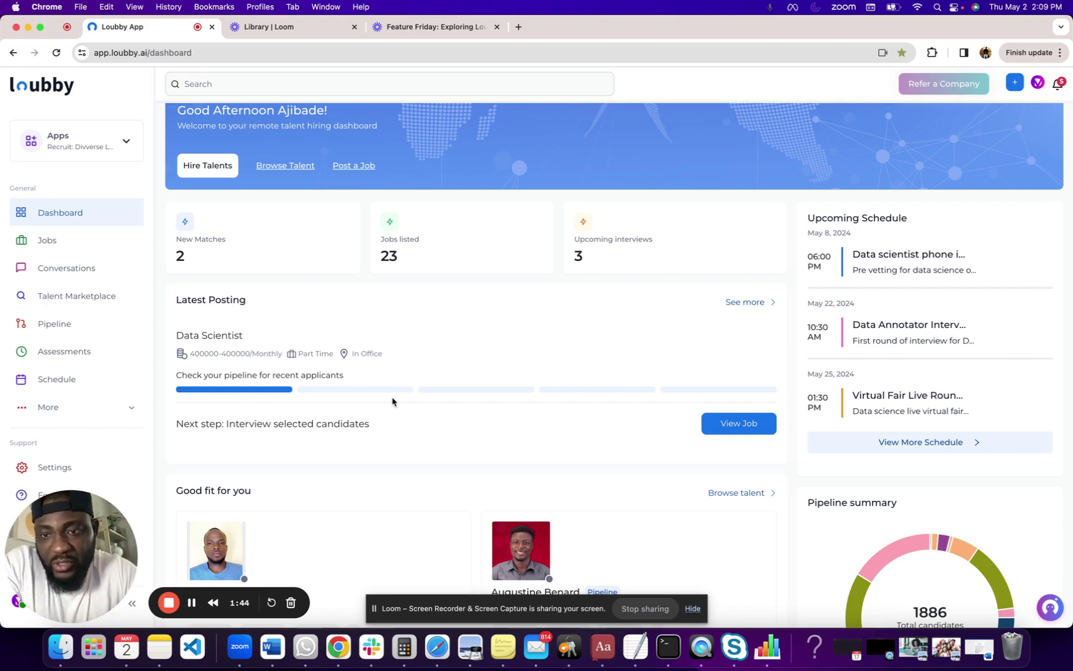
scroll(423, 299, up, 1)
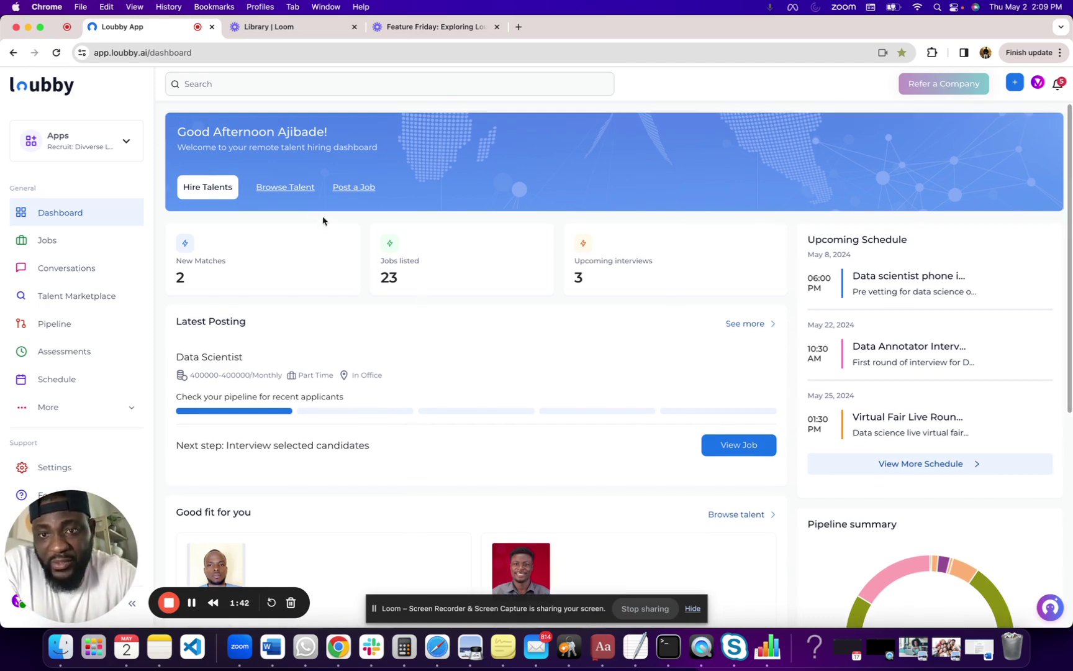
- In the Talent Marketplace, toggle list and grid views and preview the finance supervisor
click(294, 188)
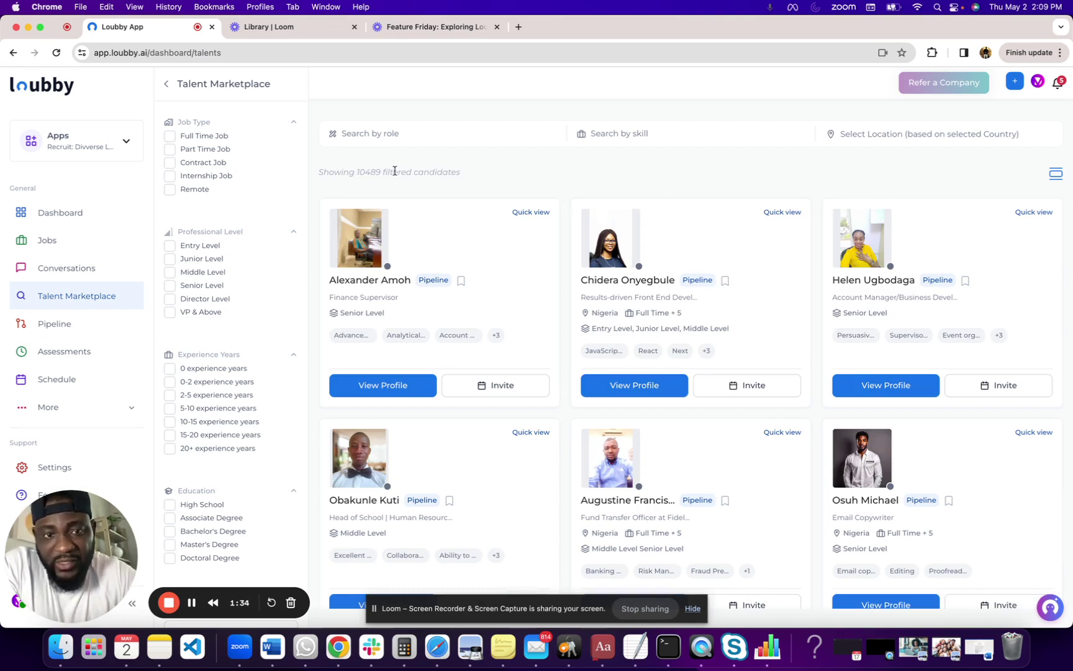
click(1056, 176)
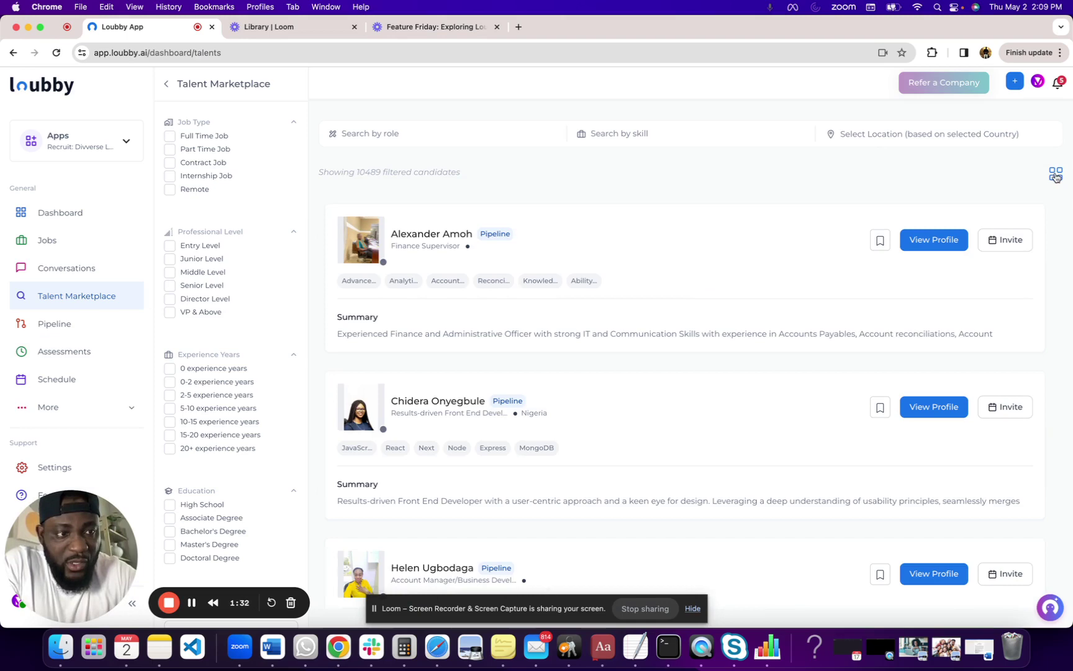
click(1056, 176)
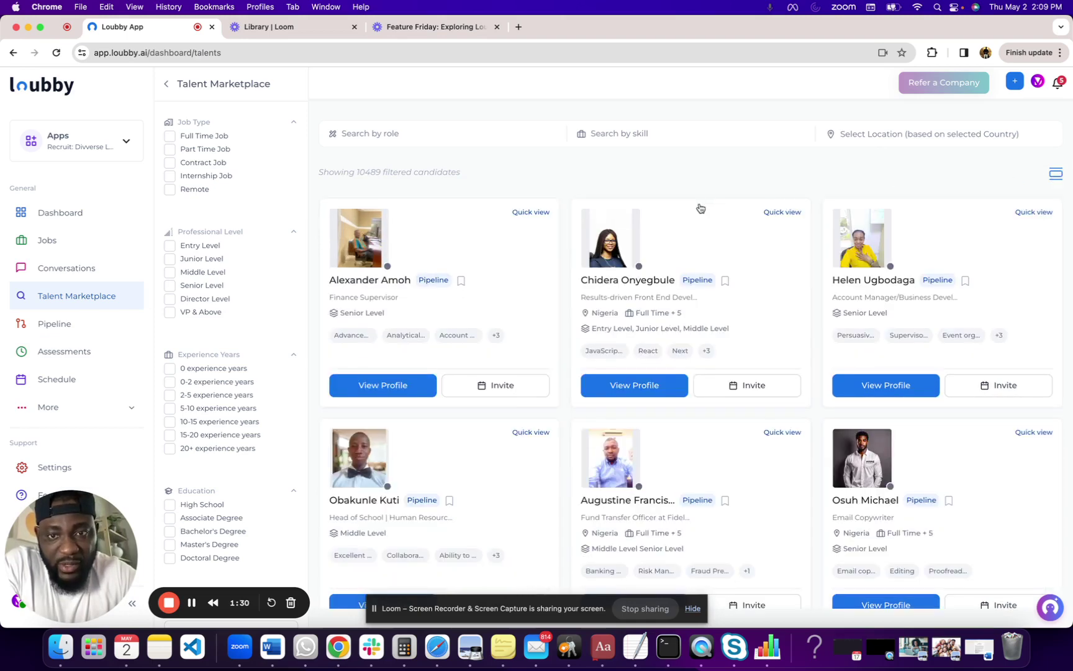
click(495, 271)
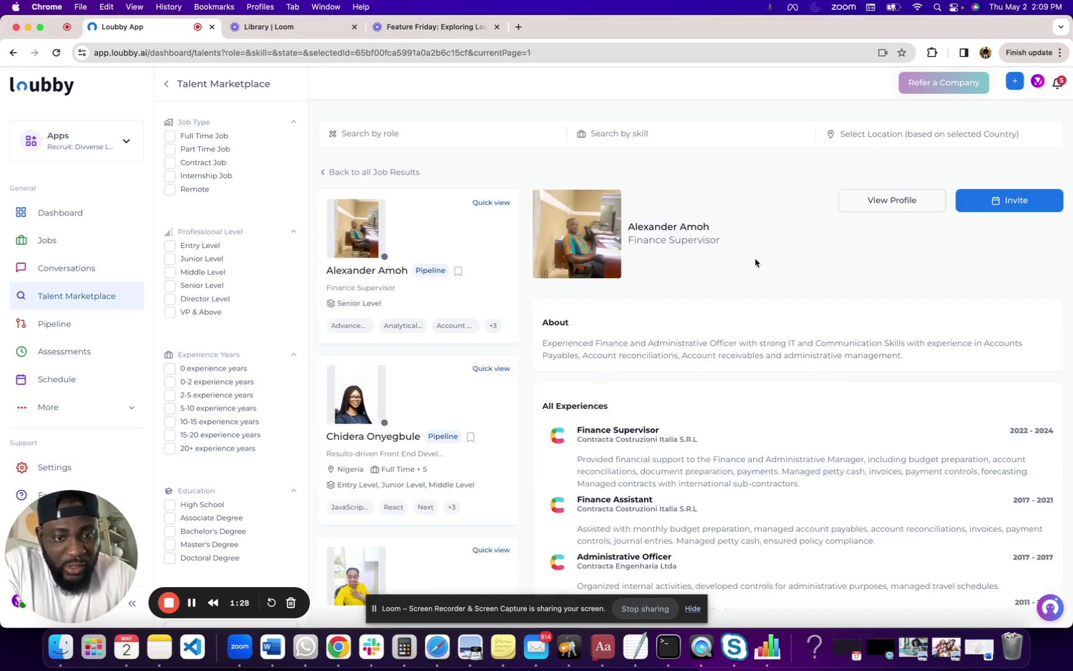
scroll(755, 264, down, 3)
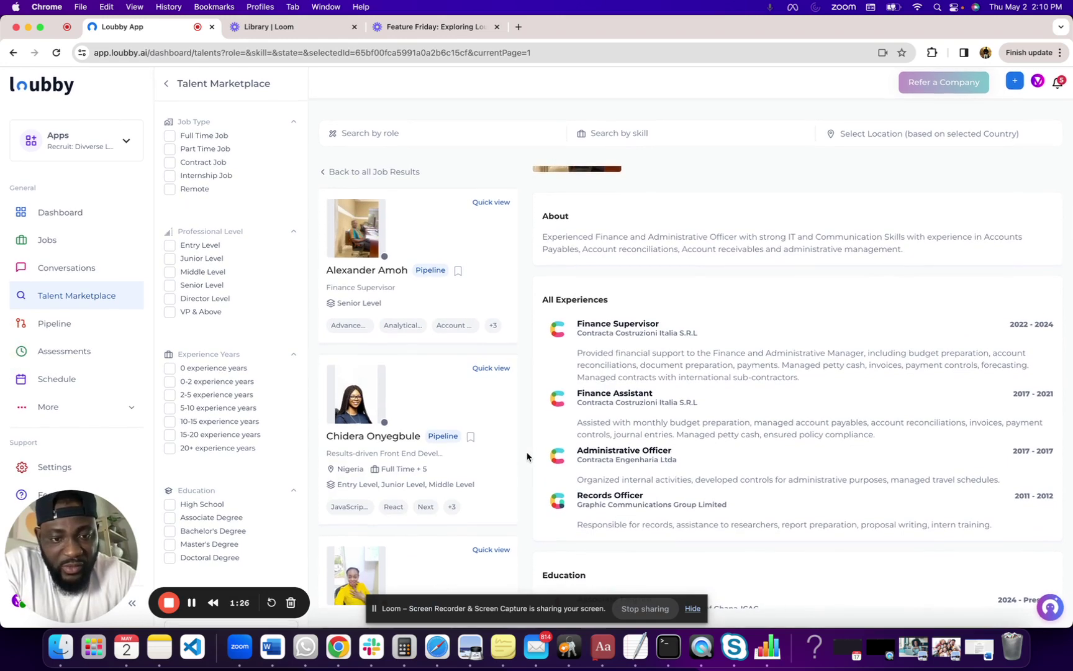
scroll(552, 484, down, 10)
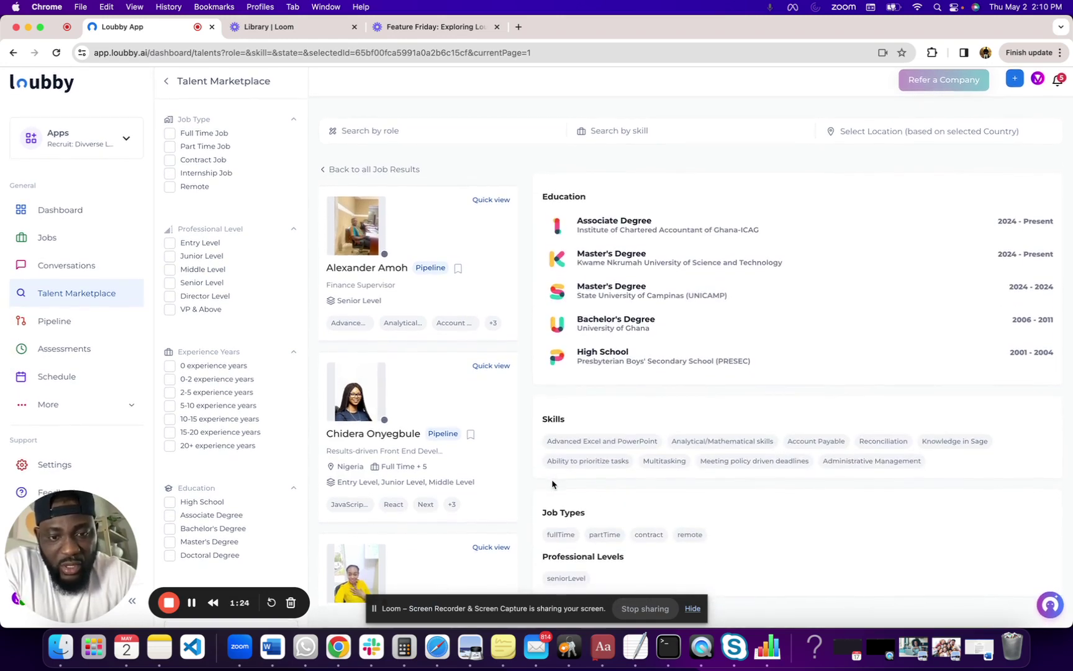
- Preview several more candidates and open the electrical engineer's full profile
click(438, 442)
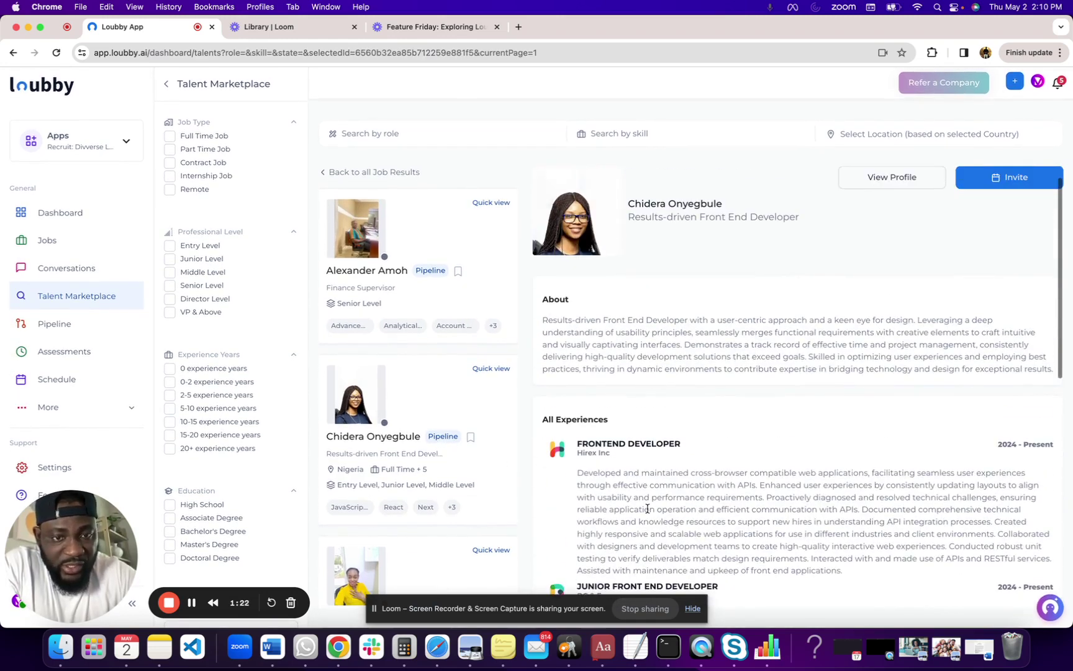
scroll(483, 482, down, 5)
scroll(508, 410, down, 6)
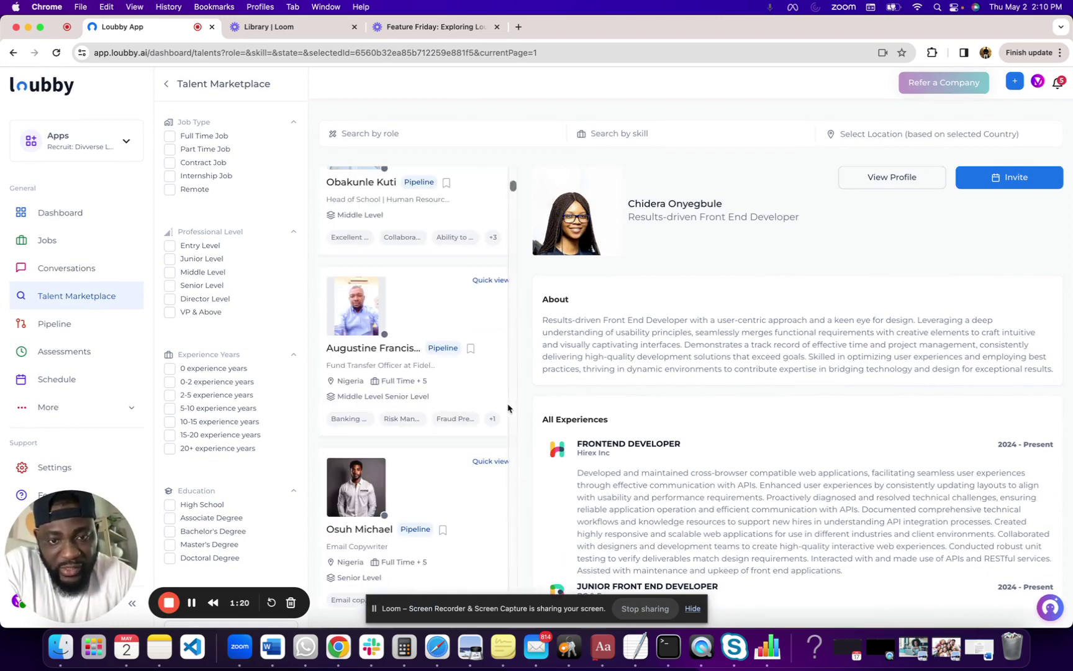
click(484, 394)
click(457, 496)
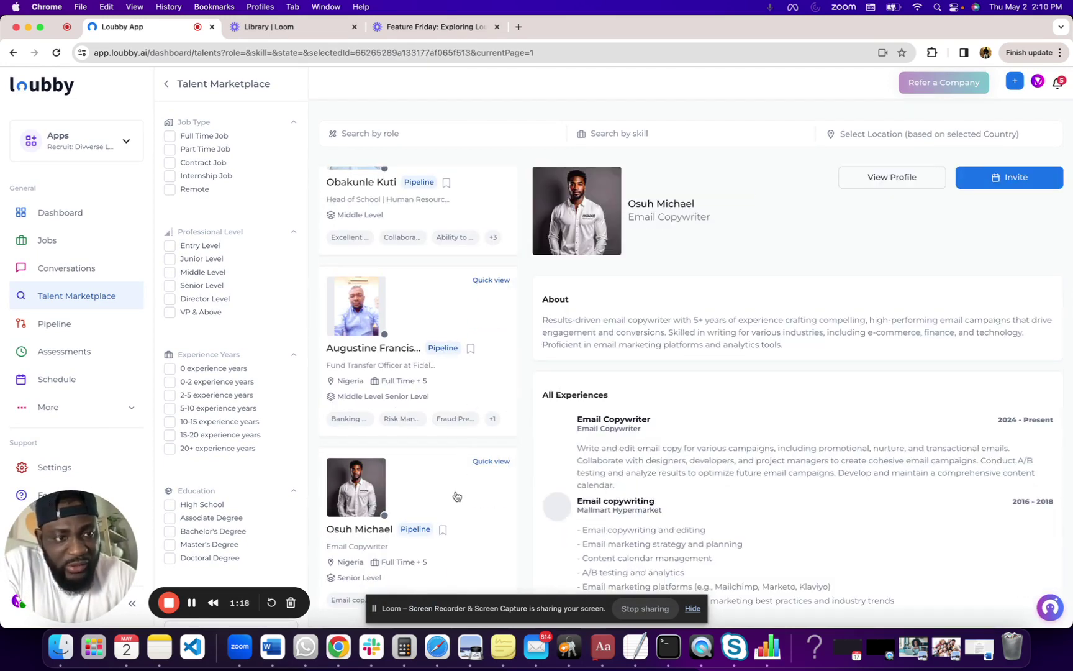
scroll(458, 431, down, 5)
click(477, 431)
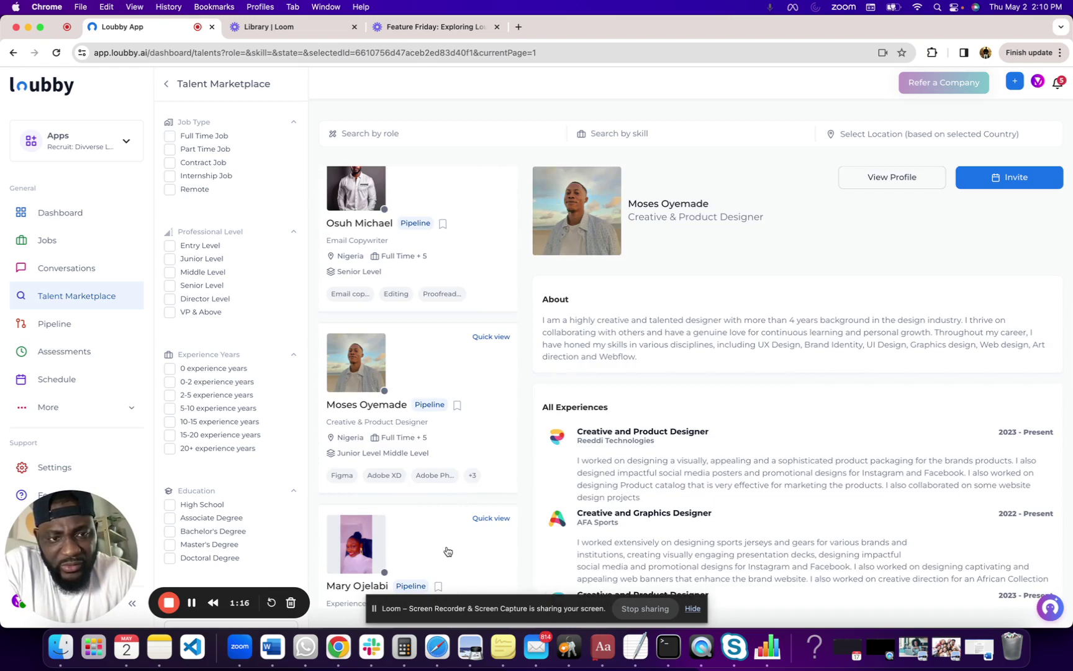
click(446, 549)
click(909, 182)
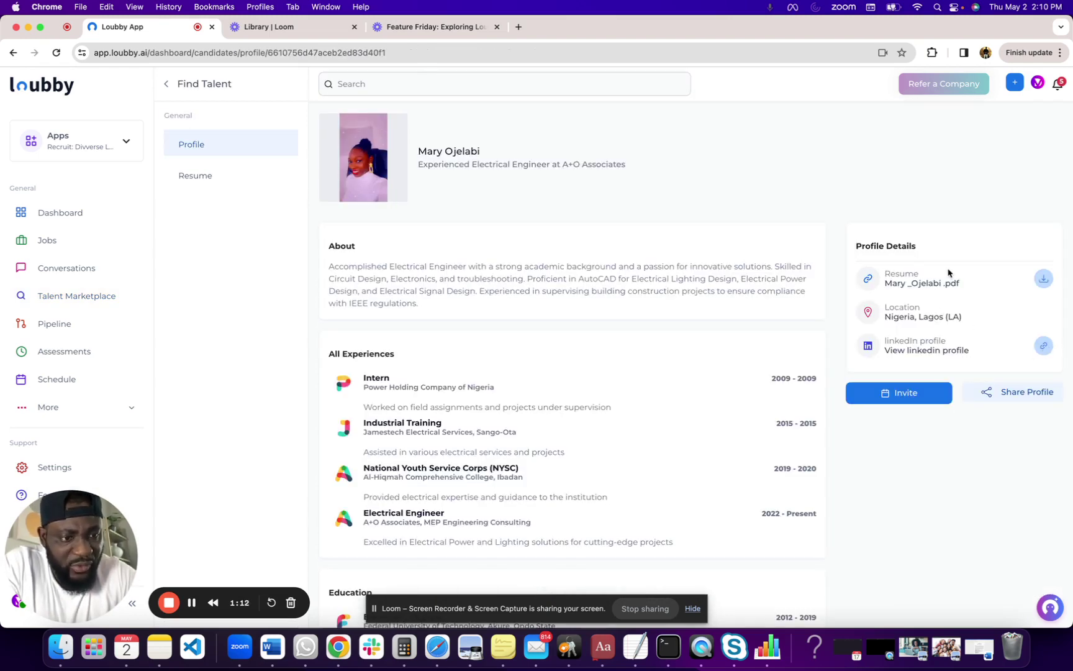
scroll(497, 410, down, 1)
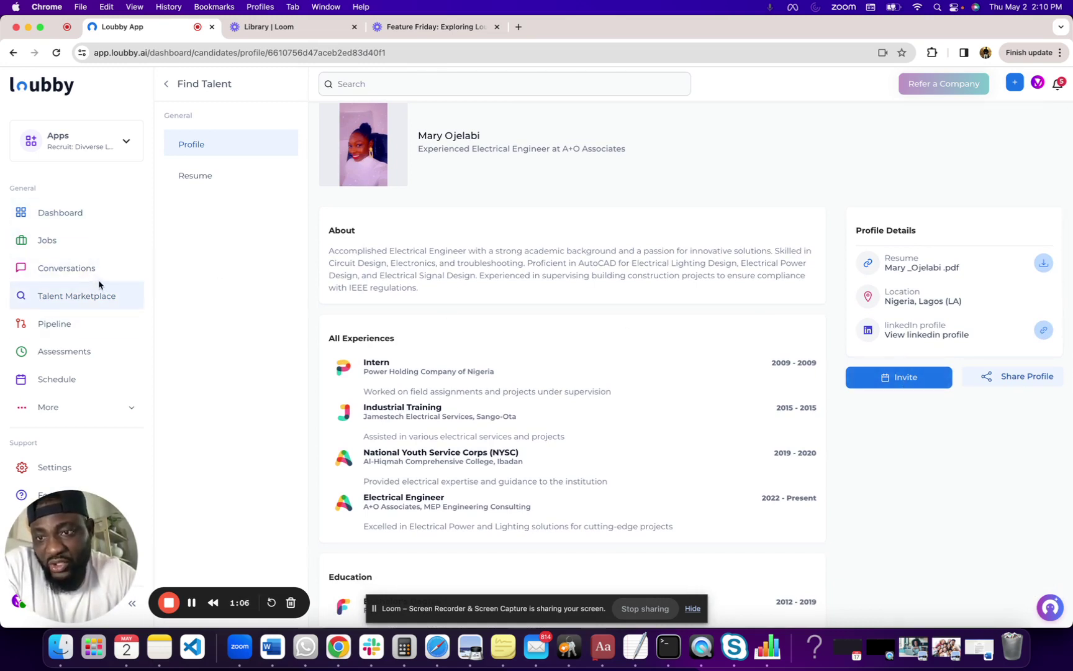
- From the dashboard, open Post a Job to reach the Job Details step of Create New Job Listing
click(93, 216)
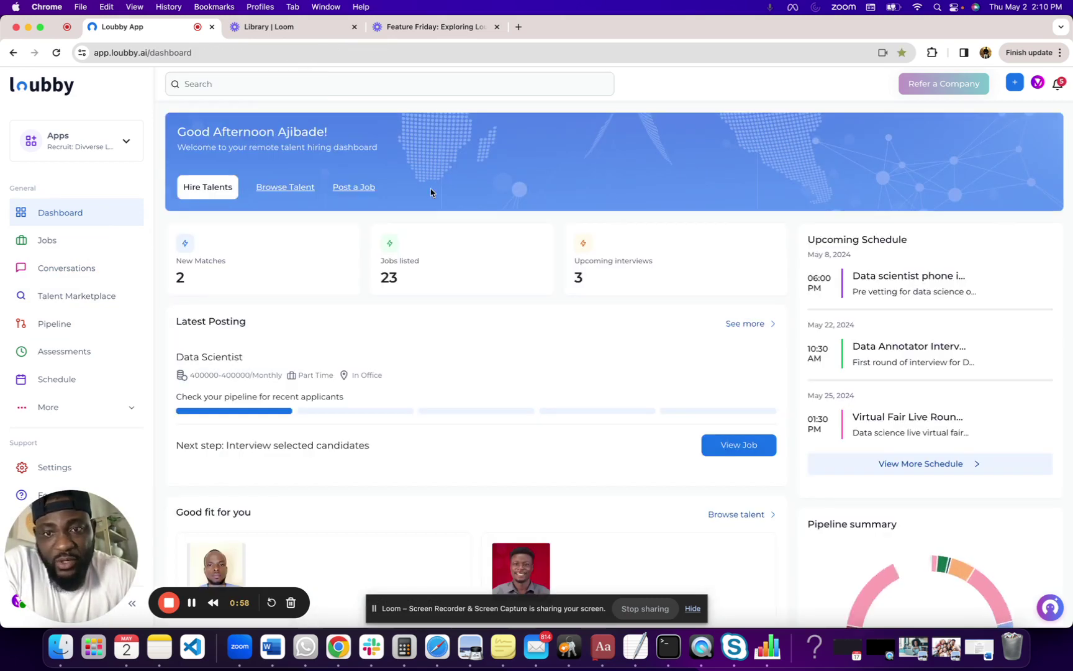
click(359, 185)
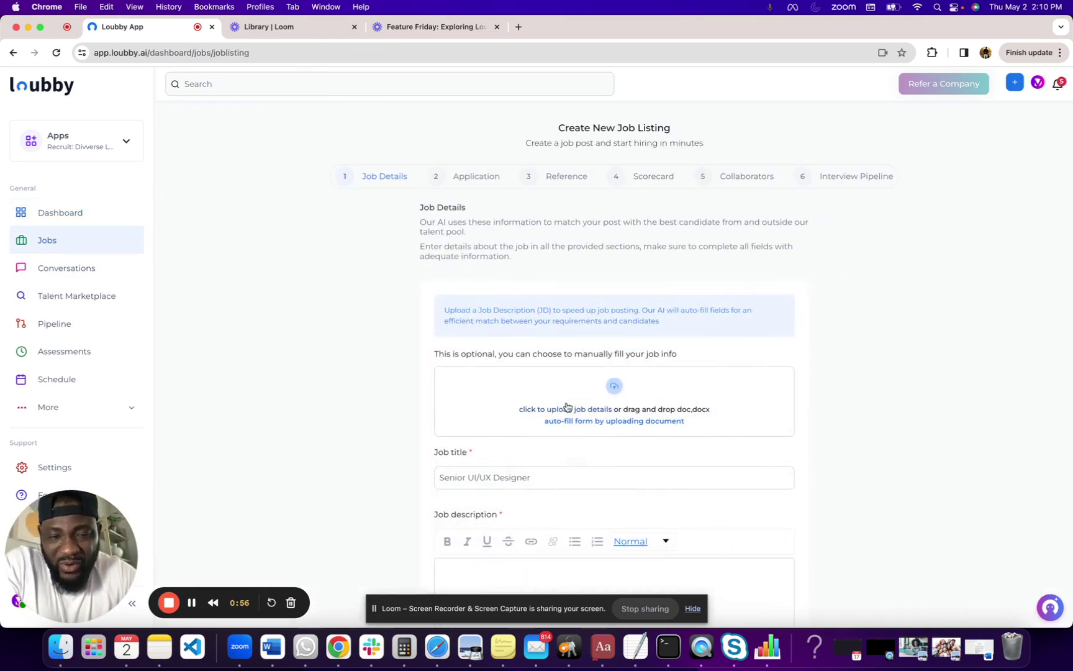
scroll(567, 407, down, 3)
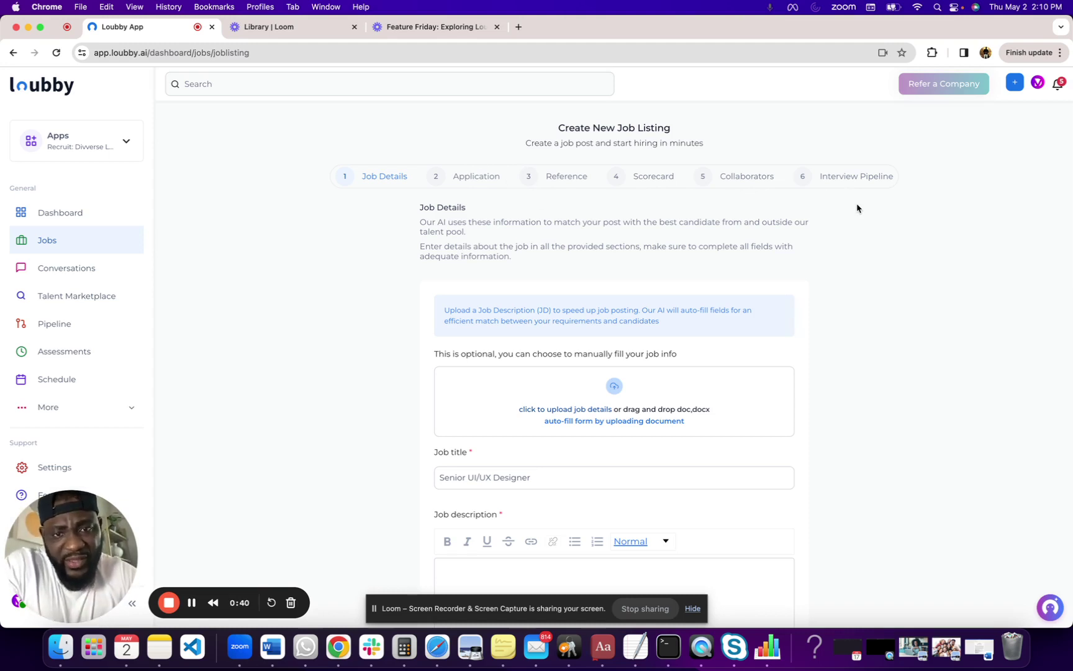
- Return to the dashboard and scroll to the Pipeline summary showing 1886 total candidates
click(99, 216)
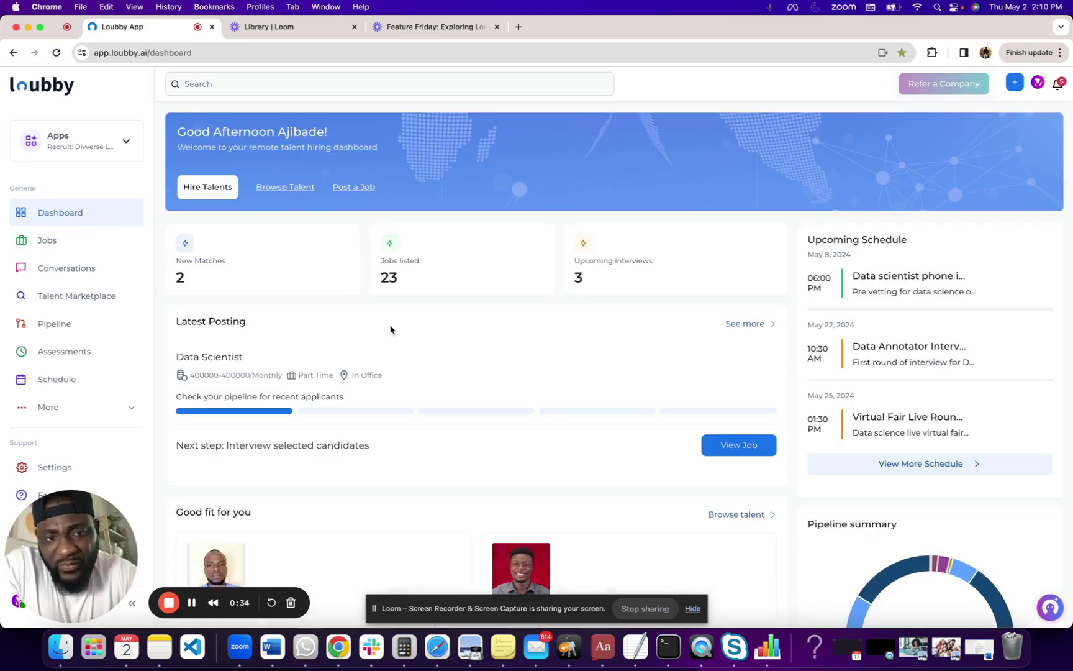
scroll(390, 330, down, 1)
scroll(390, 330, up, 1)
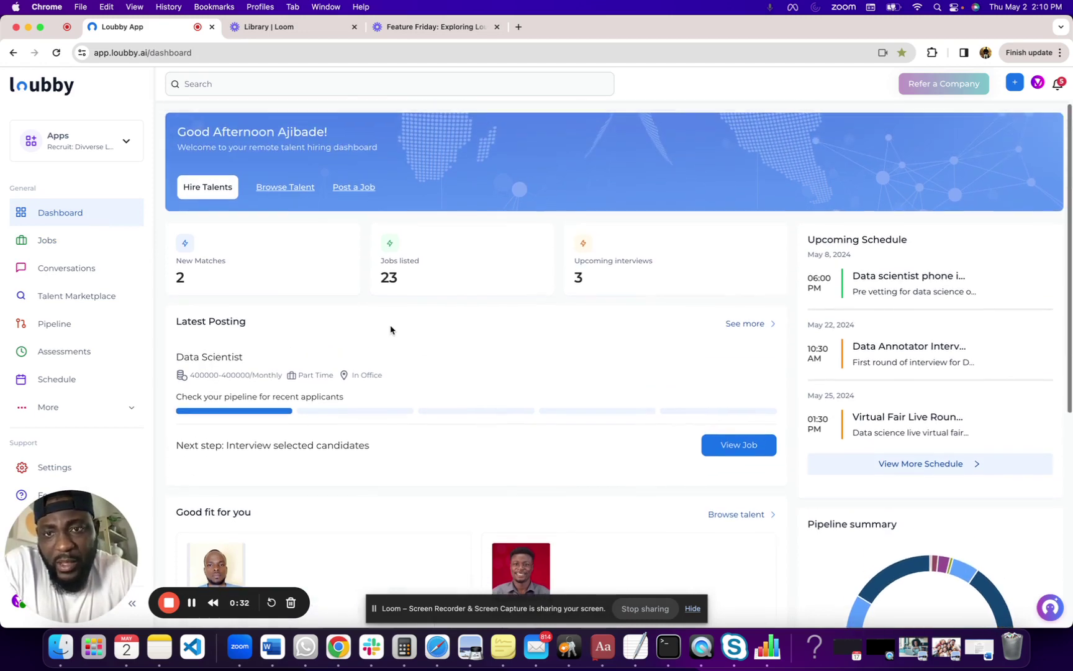
scroll(386, 348, down, 1)
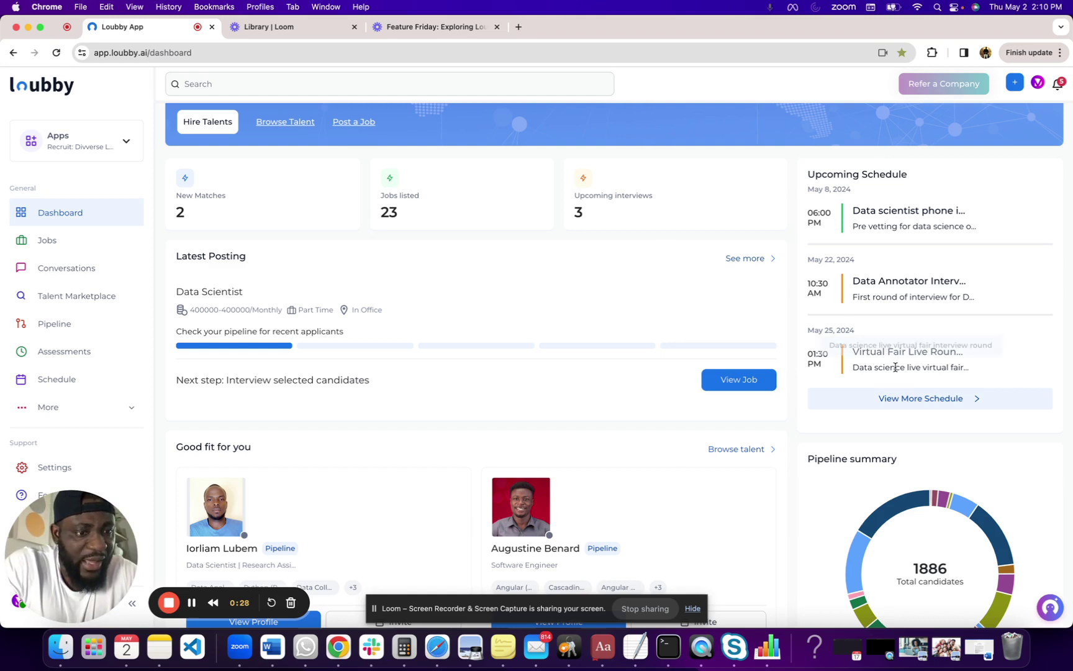
scroll(851, 513, down, 1)
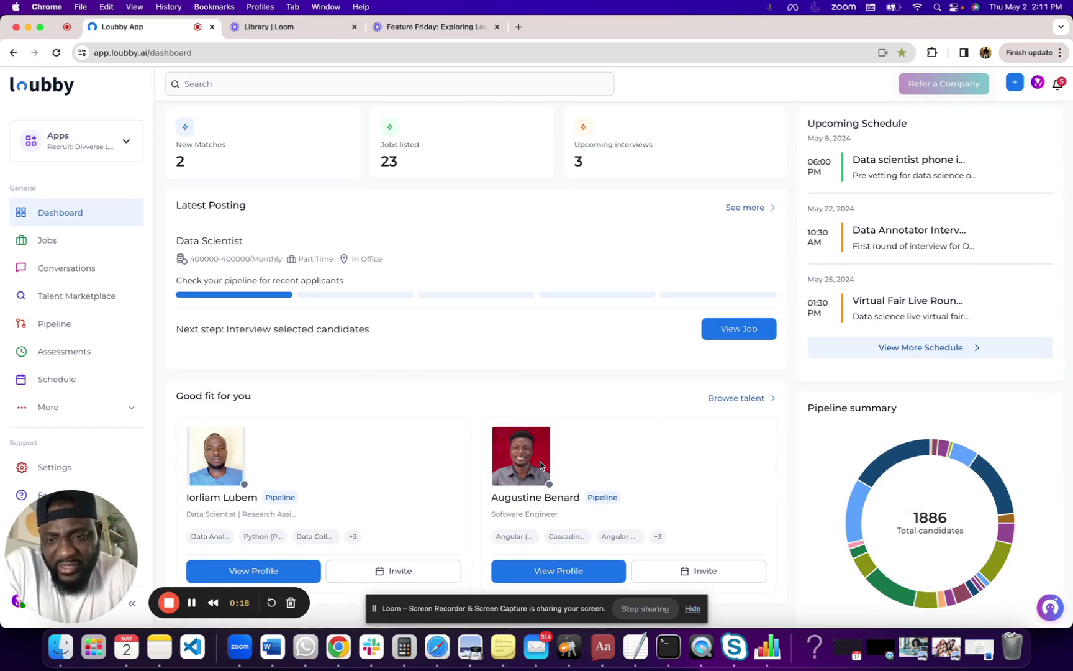
scroll(668, 421, up, 3)
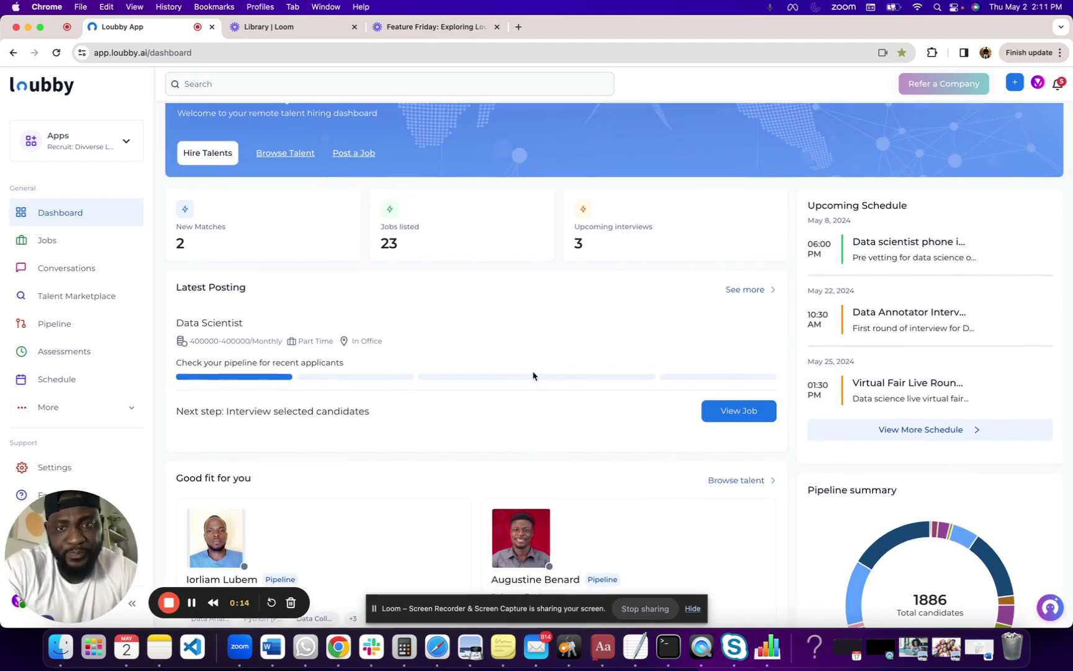
scroll(573, 411, up, 1)
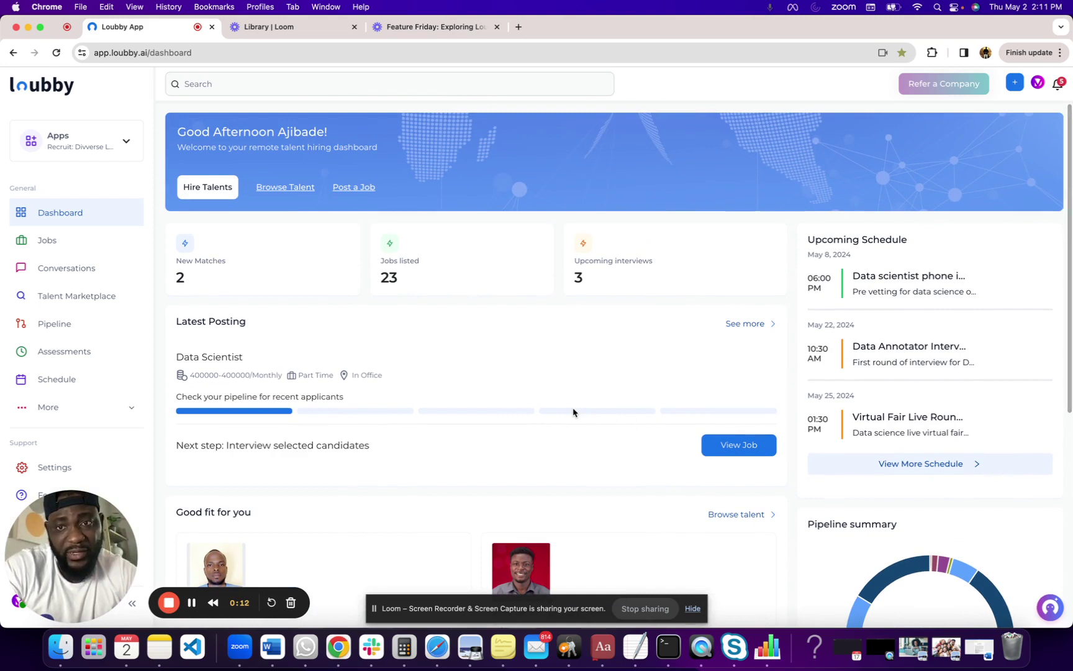